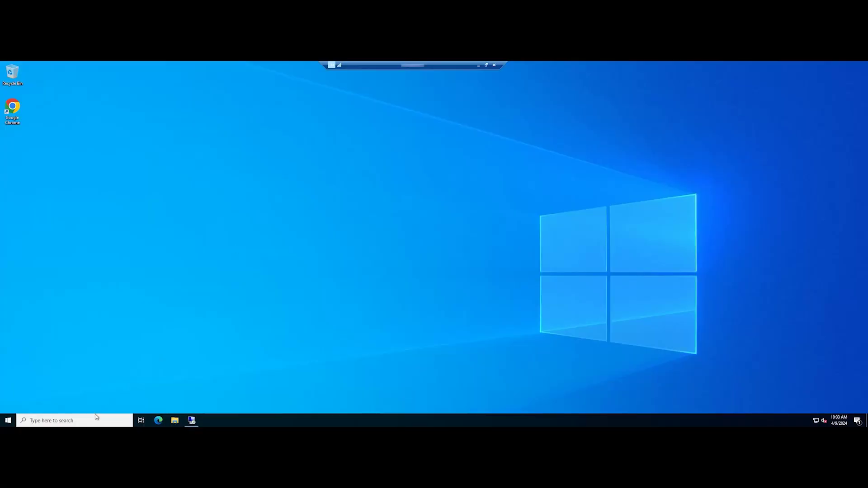
Step: Bring up the remote session showing the empty Windows 10 desktop
click(96, 417)
click(390, 317)
Step: Run sysdm.cpl and allow remote connections on the Remote tab, keeping Network Level Authentication required
key(super+r)
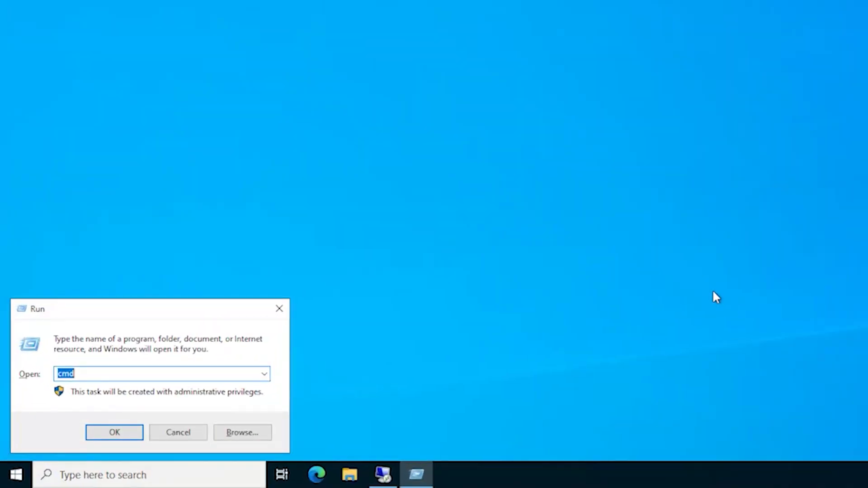
text(sysdm.cpl)
click(132, 437)
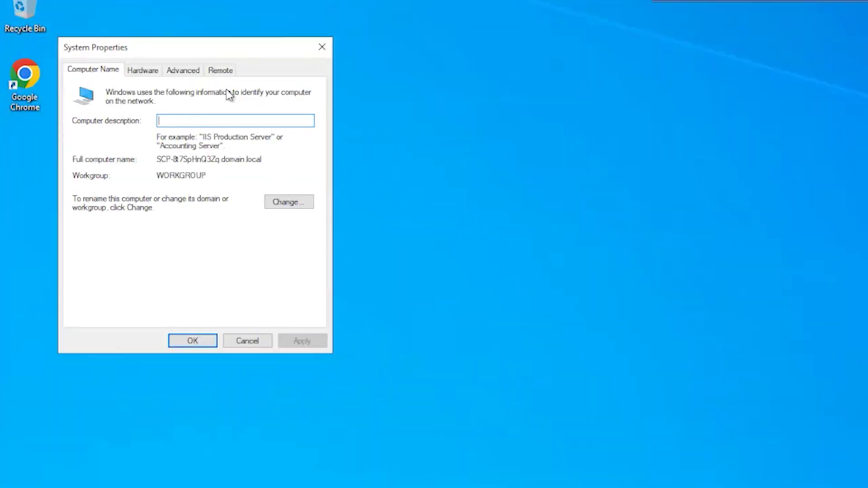
click(222, 71)
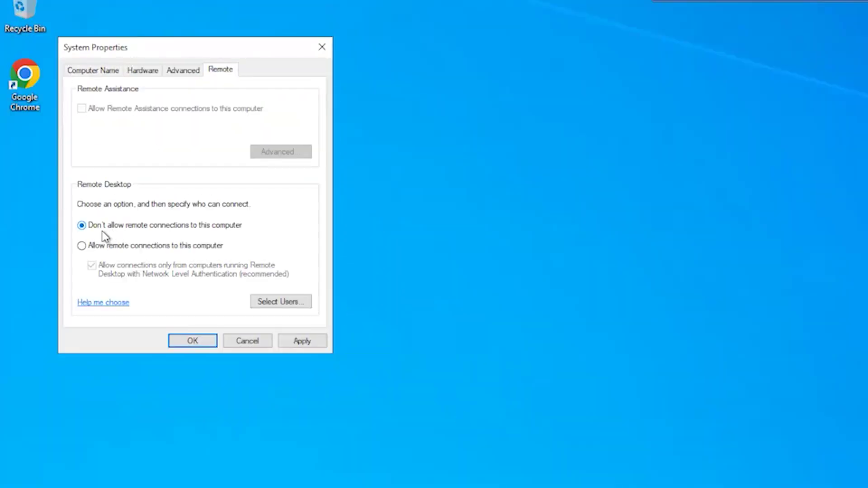
click(84, 246)
click(299, 341)
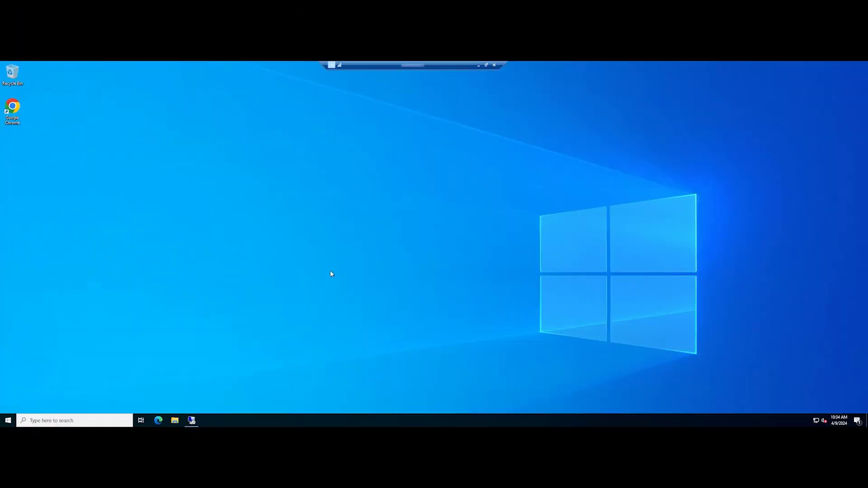
Step: Launch Remote Desktop Connection from the taskbar and try connecting to the computer address
click(193, 419)
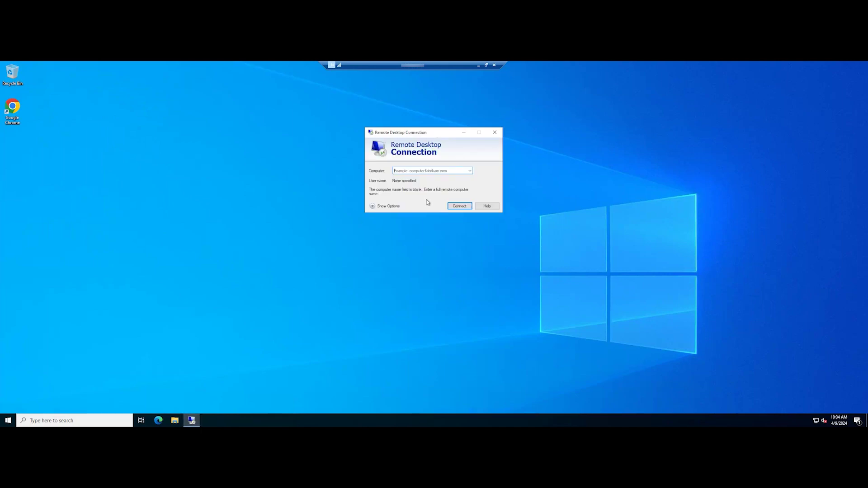
text(.130.3650)
key(Return)
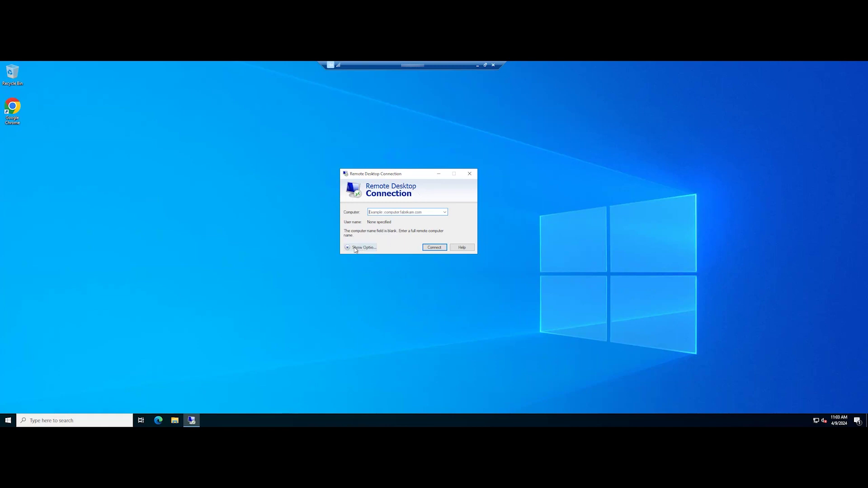
Step: Untick the Experience tab's visual options, including Desktop background
click(348, 248)
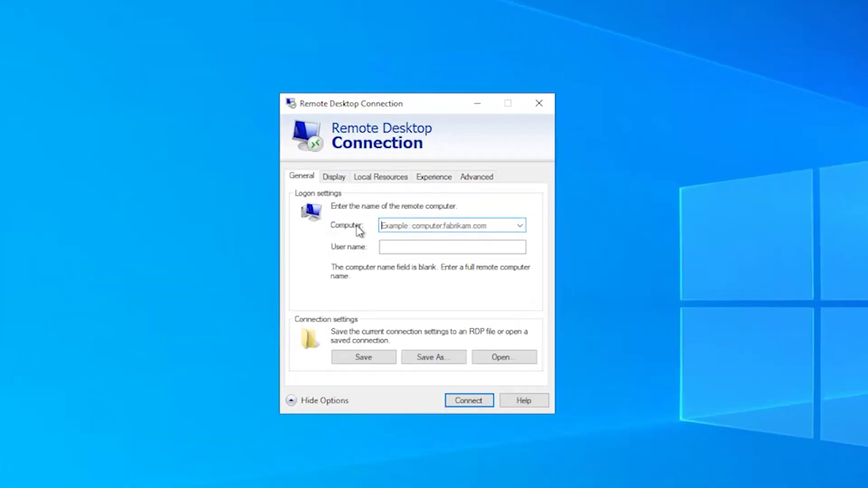
click(434, 176)
click(335, 256)
click(335, 284)
click(335, 312)
click(335, 327)
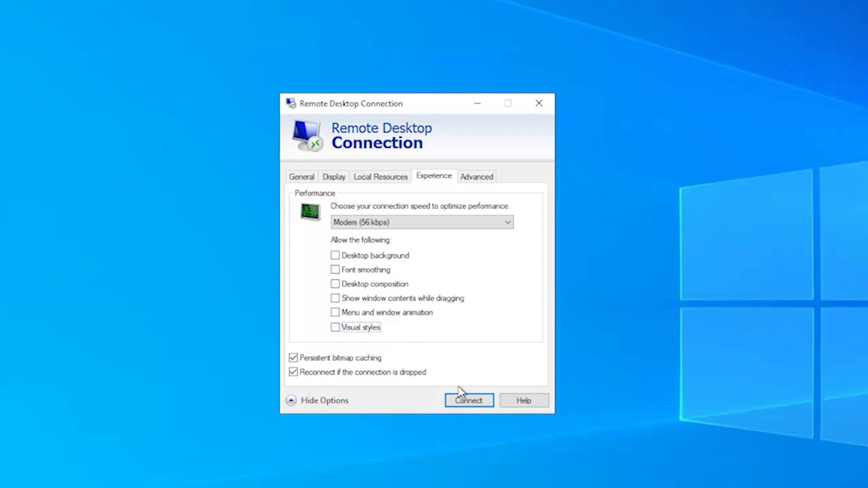
Step: Back on the General tab, enter the remote computer address and connect
click(311, 178)
click(398, 225)
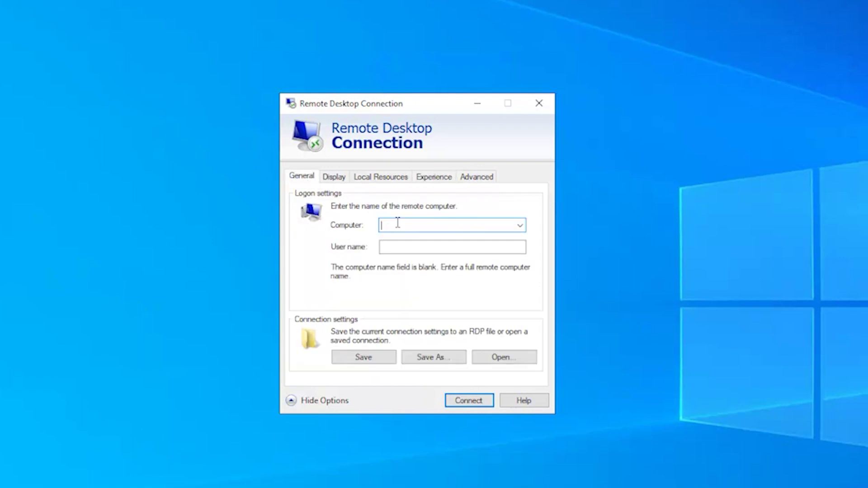
text(server1)
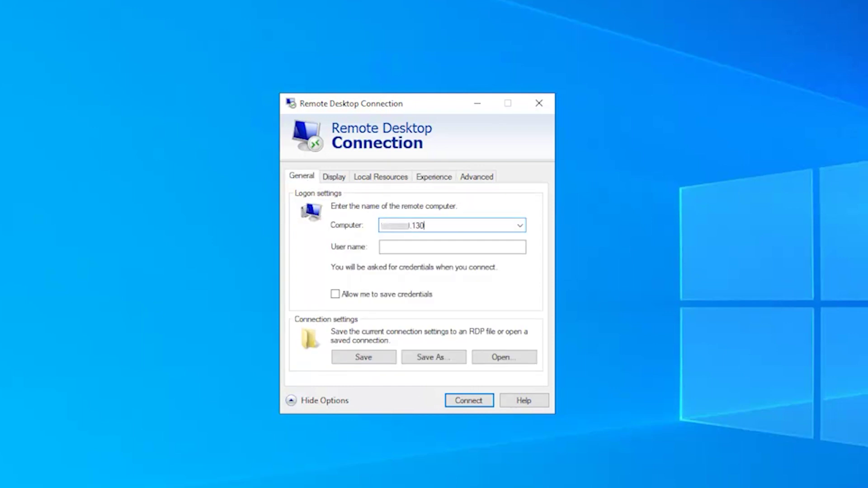
text(:3650or)
key(Return)
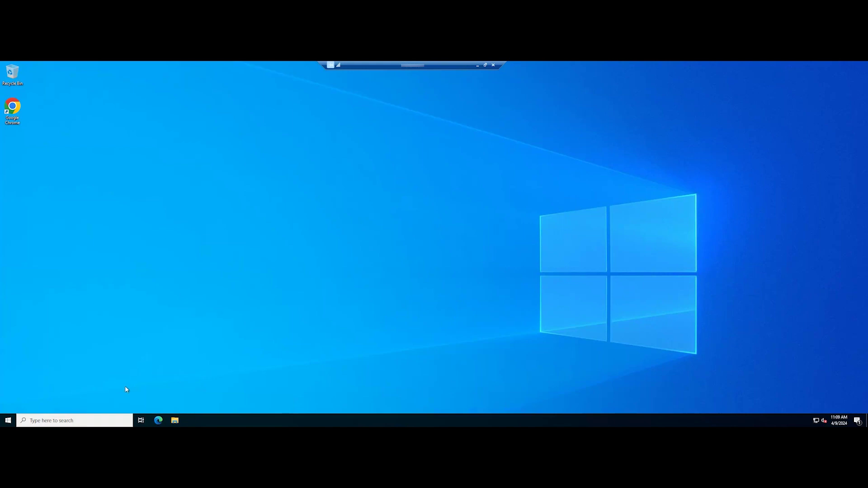
Step: Search for 'control panel' and open the Control Panel result
click(111, 420)
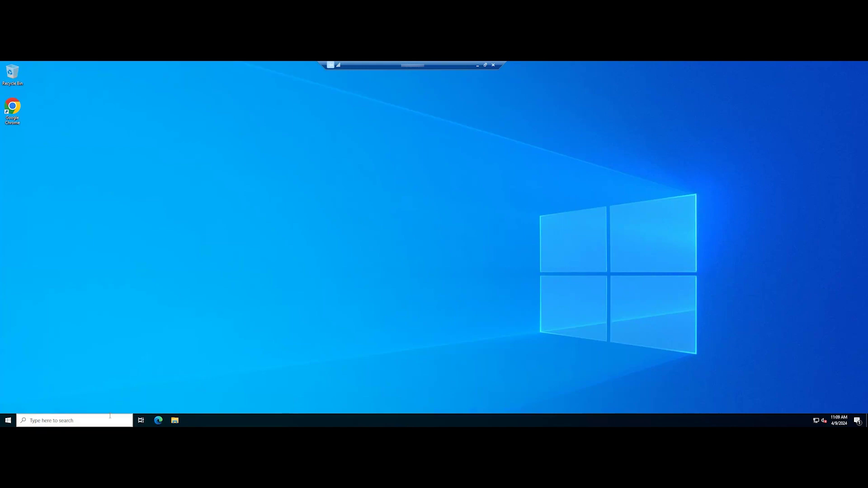
text(control panel)
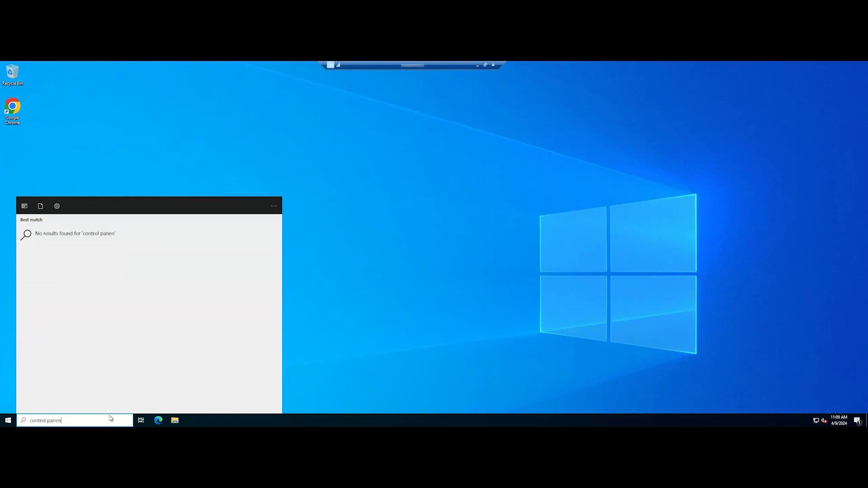
click(103, 236)
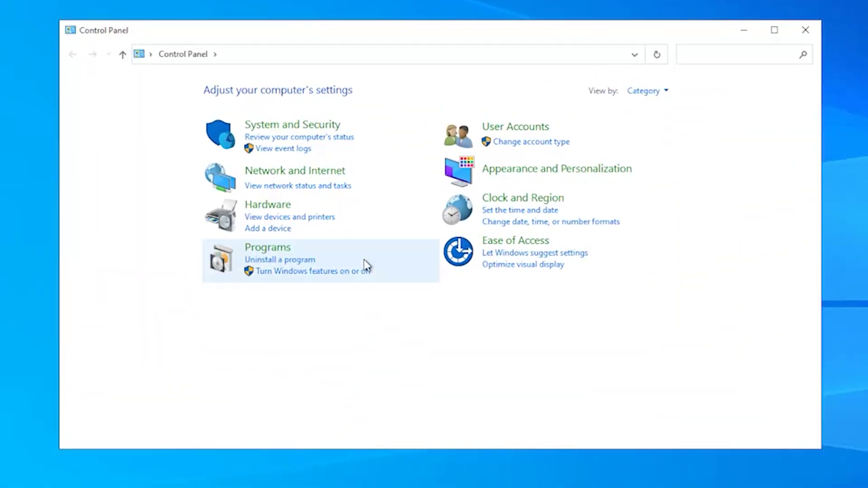
Step: Tick Remote Desktop for private and public networks in the firewall's allowed apps and save
click(305, 133)
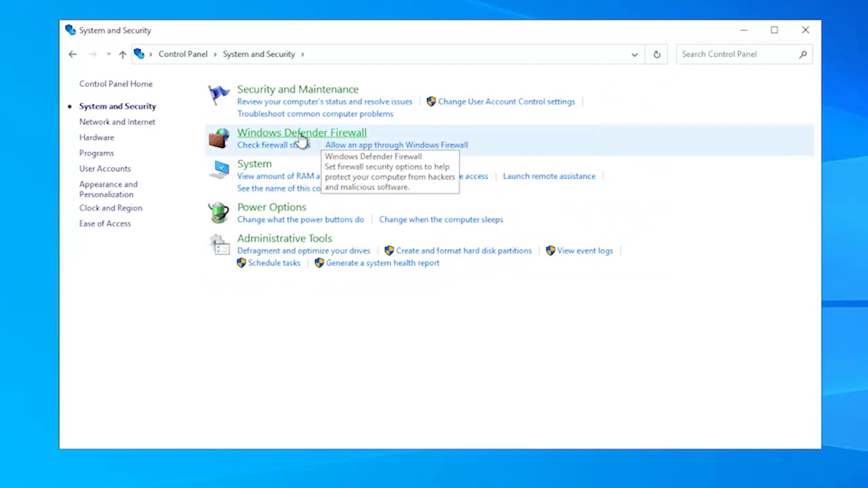
click(300, 144)
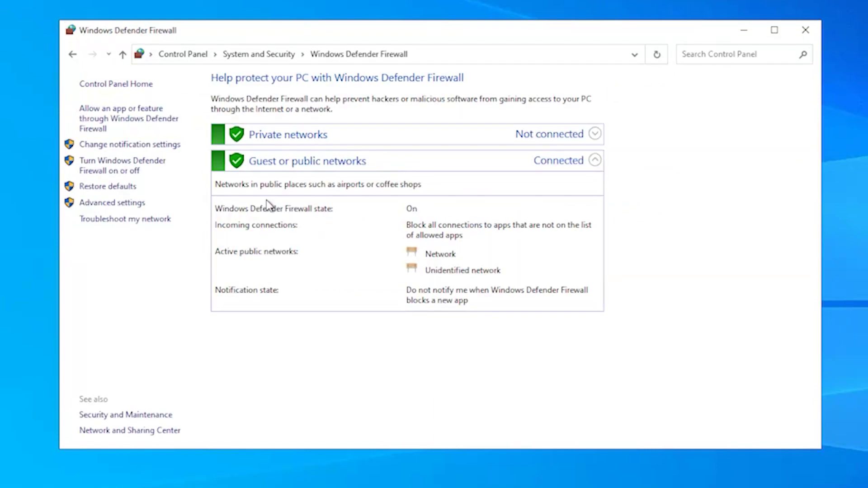
click(117, 124)
scroll(424, 219, down, 2)
scroll(424, 219, down, 3)
scroll(424, 219, down, 2)
scroll(424, 219, down, 2)
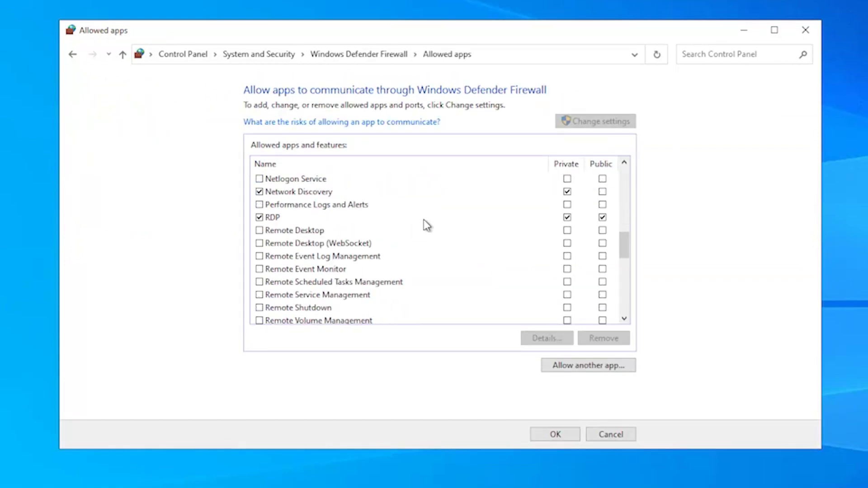
click(259, 230)
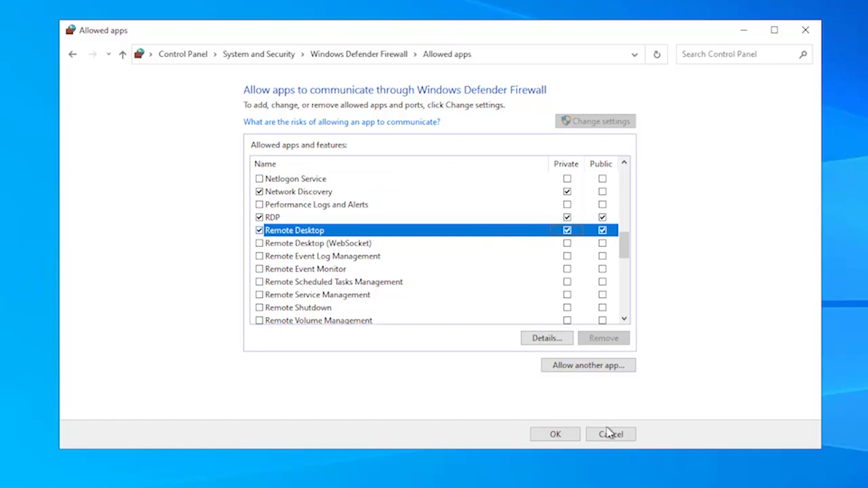
click(554, 435)
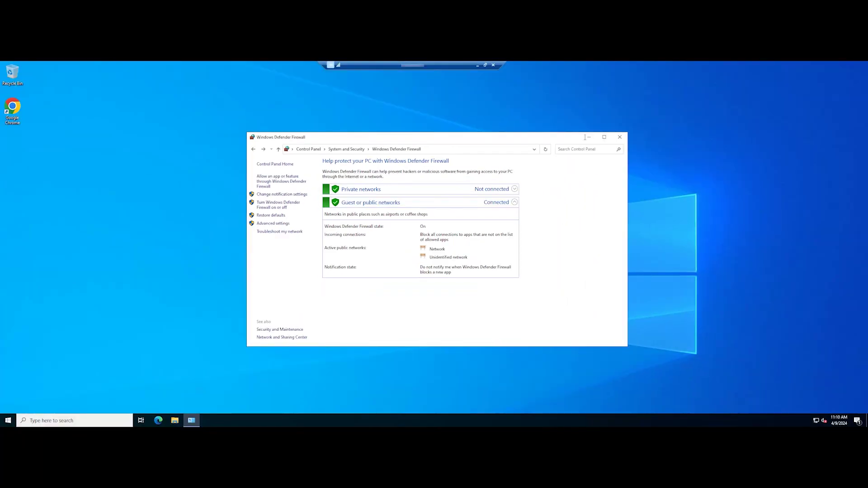
click(582, 137)
Step: Search the apps for 're' to find Remote Desktop Connection
click(107, 419)
text(re)
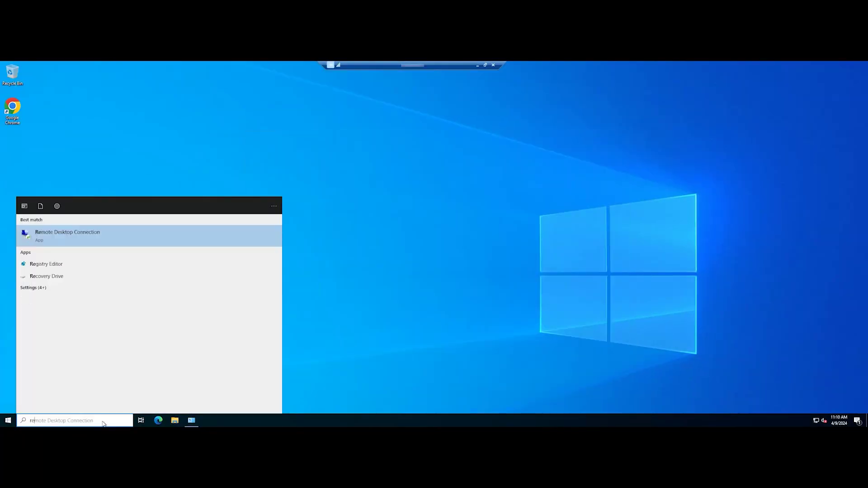